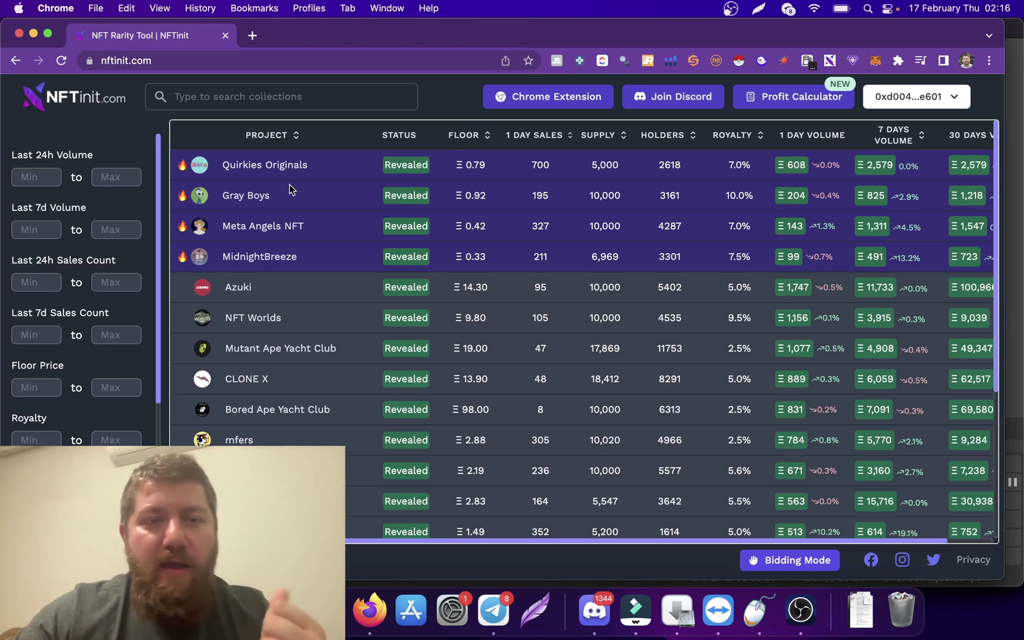
- Open the Gray Boys collection's rarity ranking page from the collections list
left_click(256, 195)
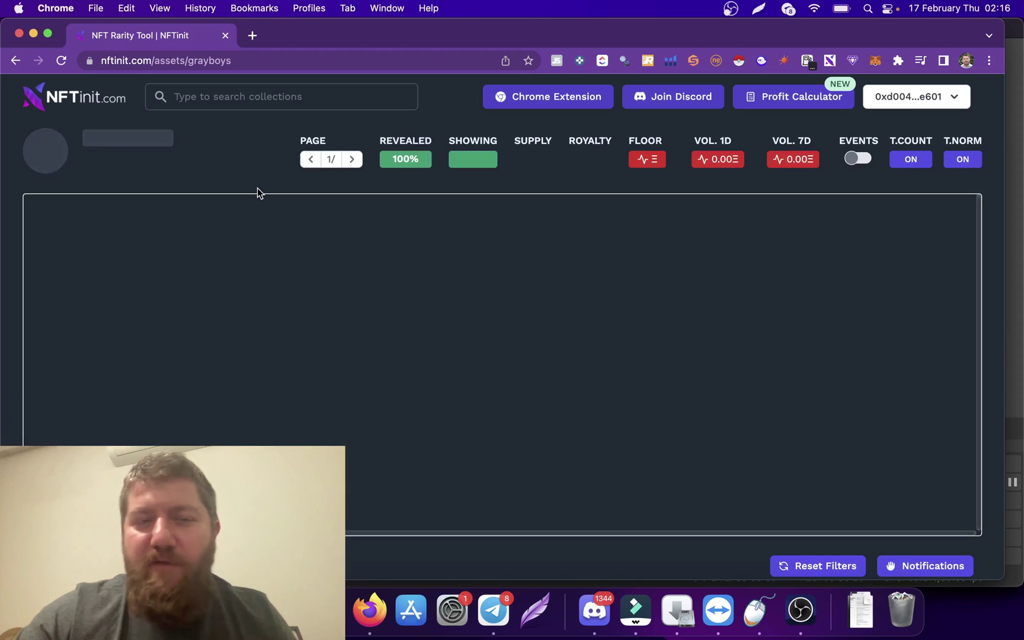
- Bring up the Connect Telegram dialog with its setup steps and verification code
left_click(912, 566)
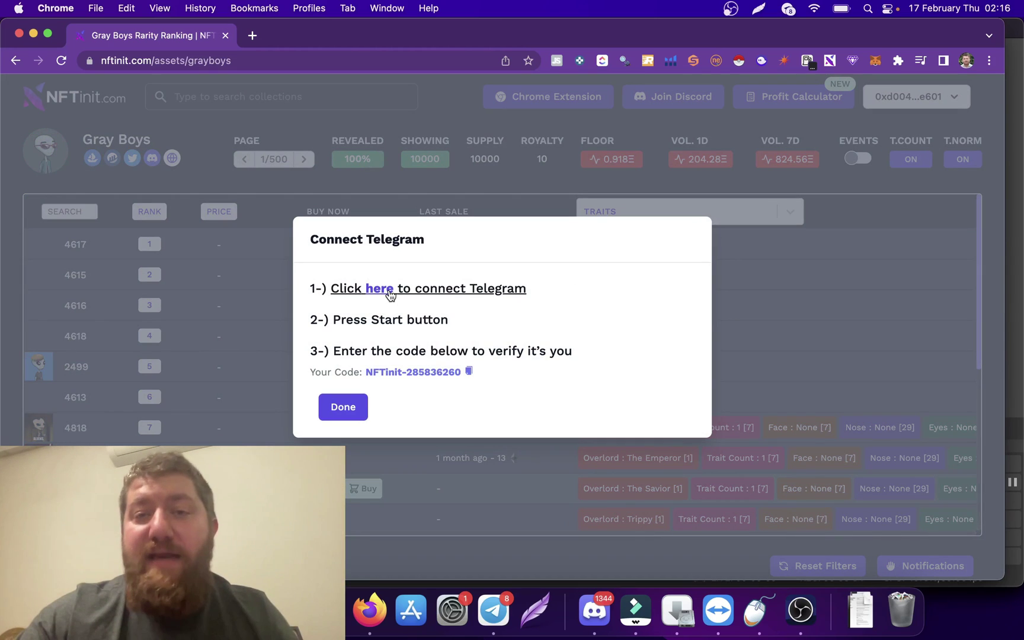
- Start the NFTinit Notifications bot in Telegram and send it the site's verification code
left_click(389, 290)
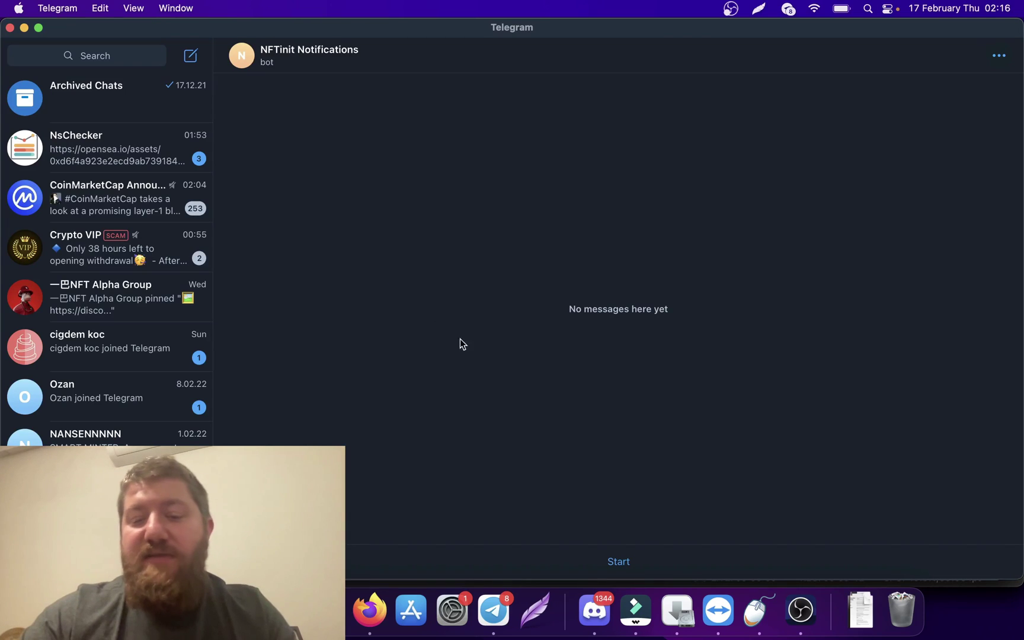
left_click(601, 558)
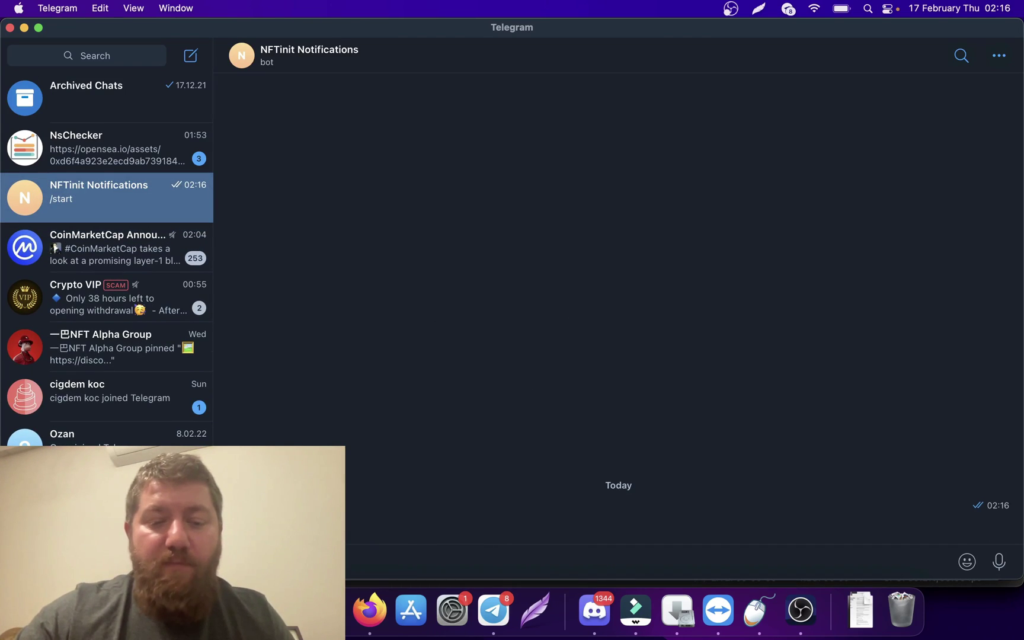
key("super+Tab")
left_click(153, 37)
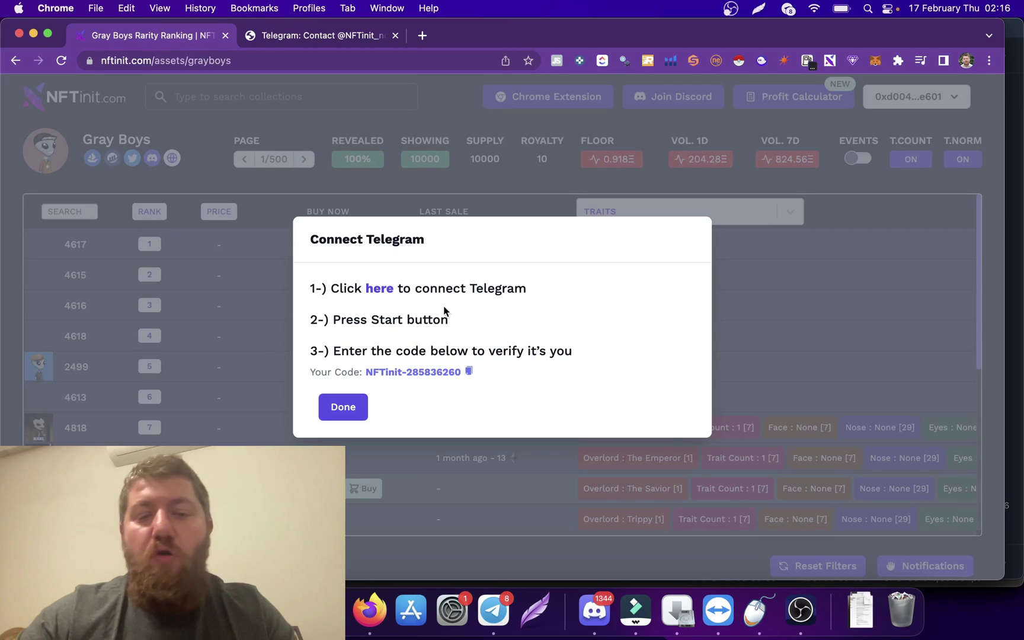
left_click_drag(366, 374, 468, 373)
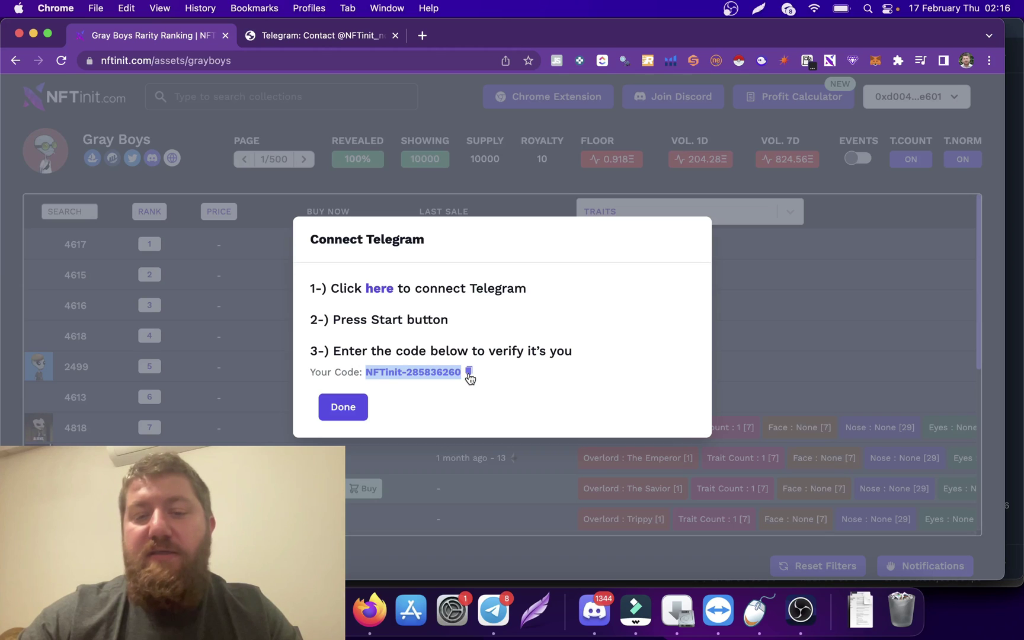
left_click(469, 373)
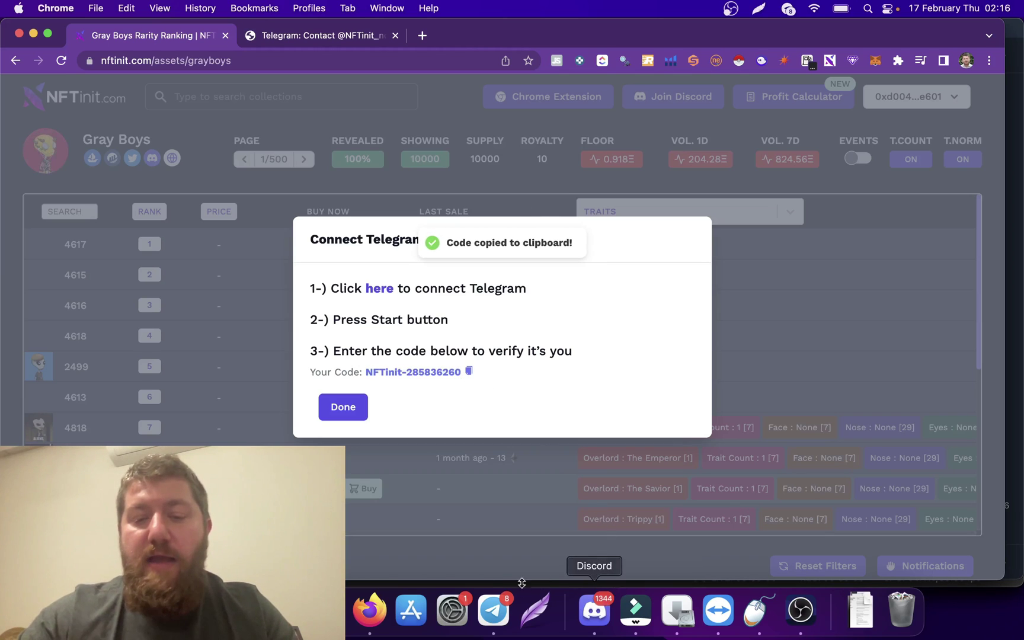
left_click(493, 610)
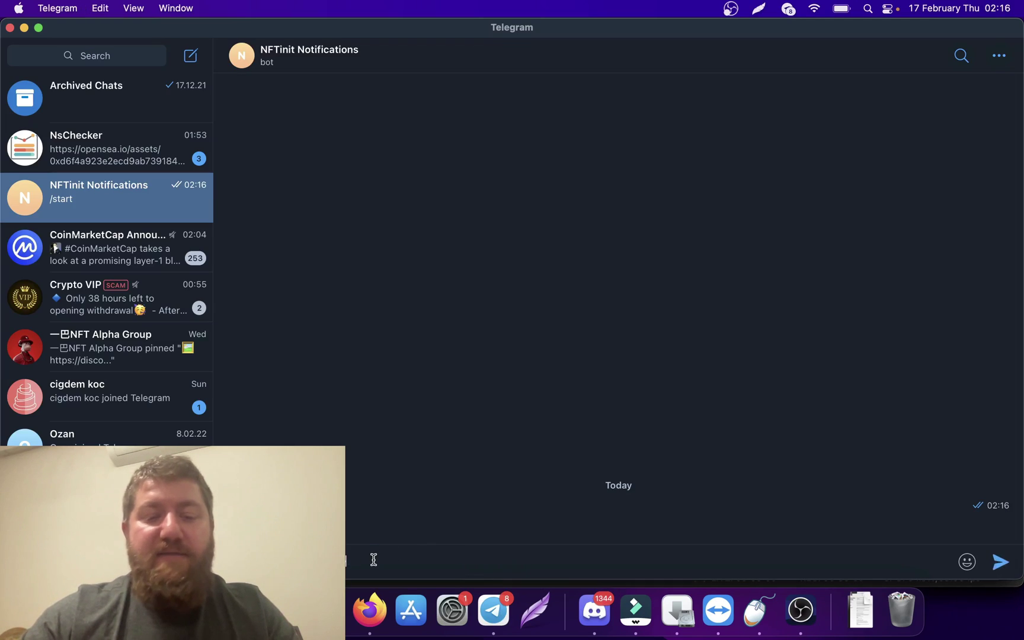
key("Return")
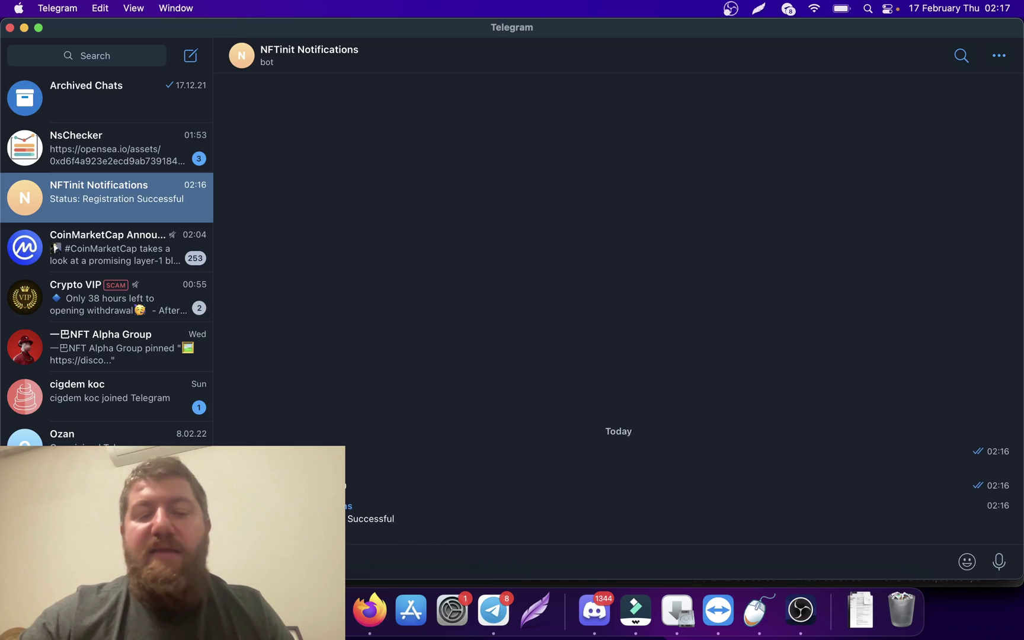
- Confirm the Telegram connection and open Gray Boys notification settings (floor 0.918Ξ, 195 daily sales)
key("super+Tab")
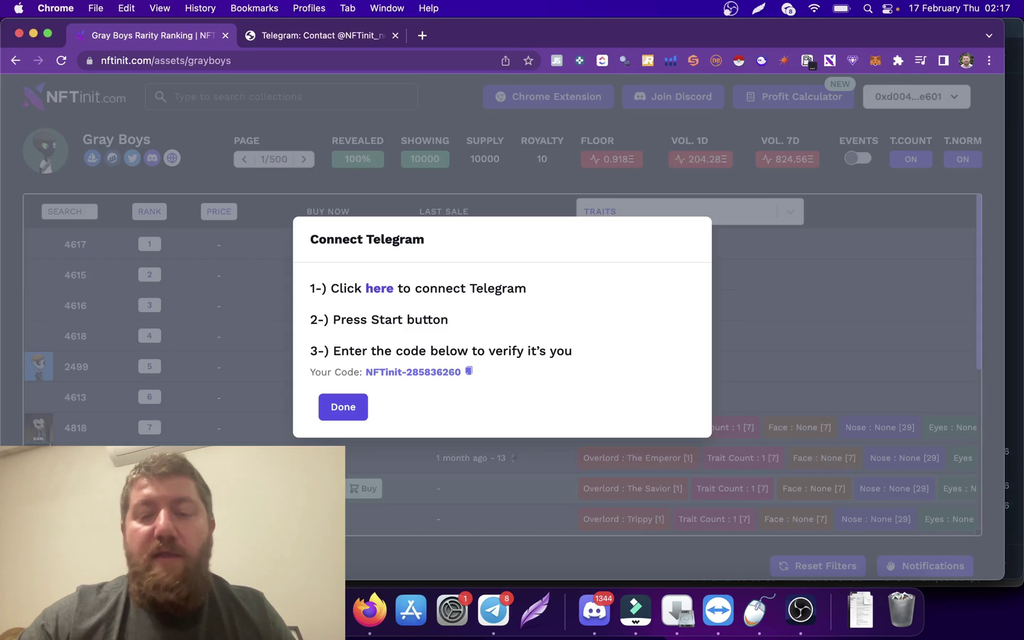
left_click(343, 409)
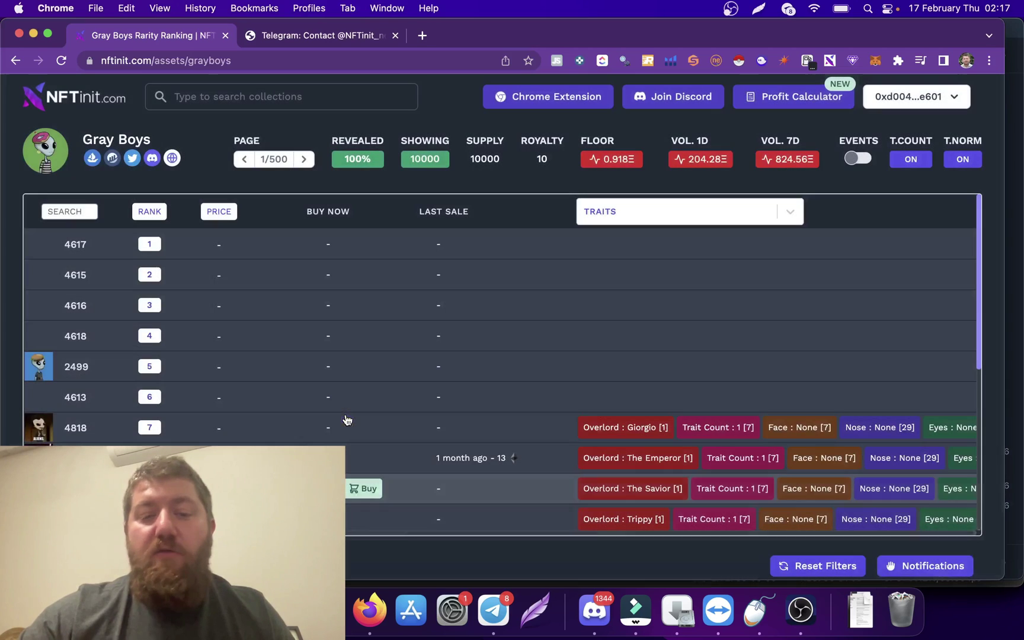
left_click(904, 565)
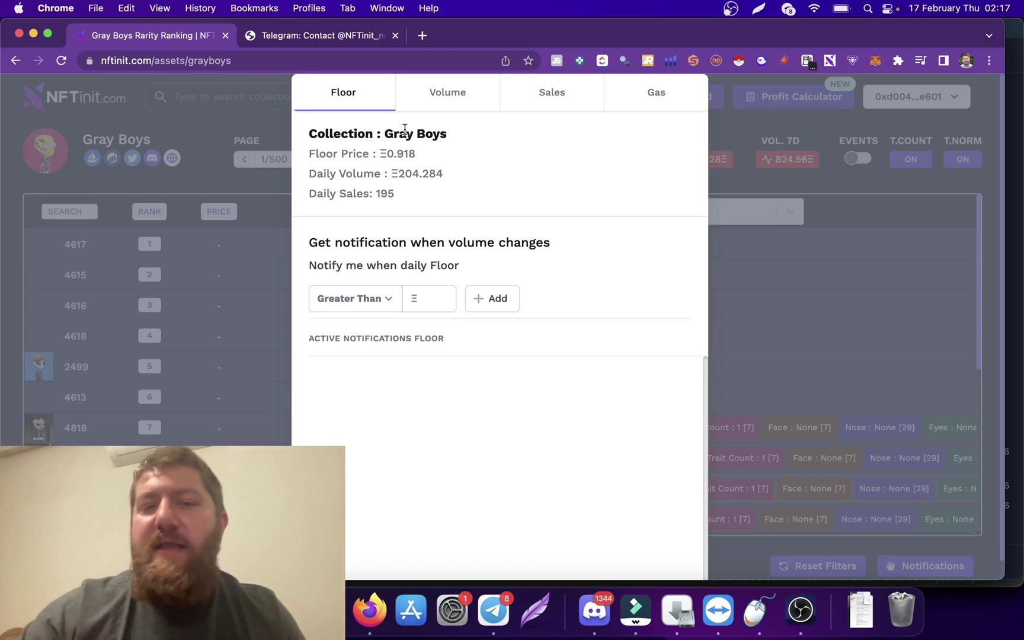
left_click_drag(386, 133, 419, 133)
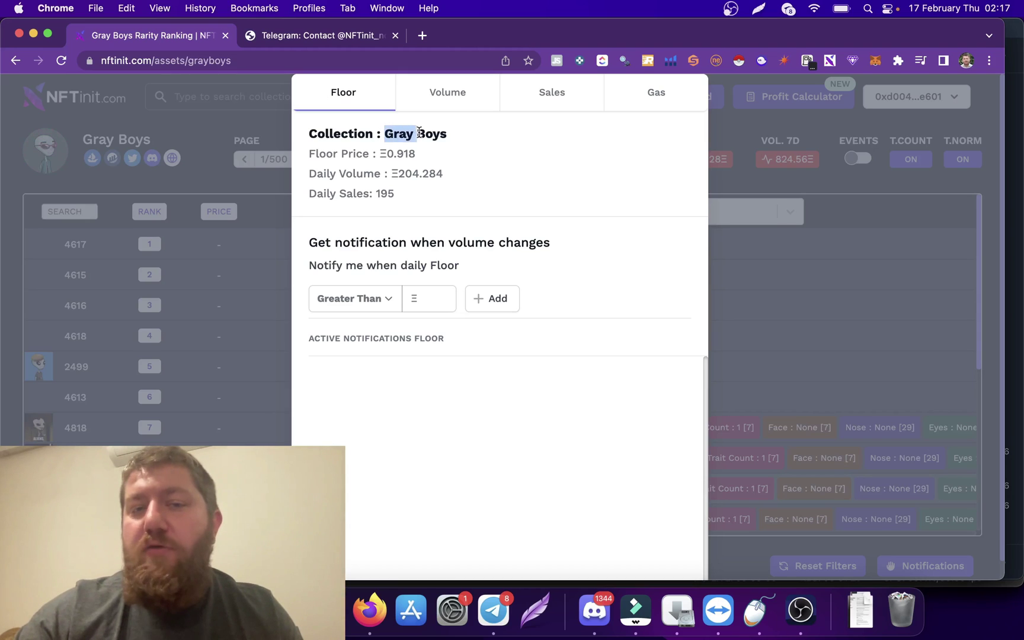
- Close the notification settings and review the Gray Boys floor-price chart, then close it
left_click(261, 207)
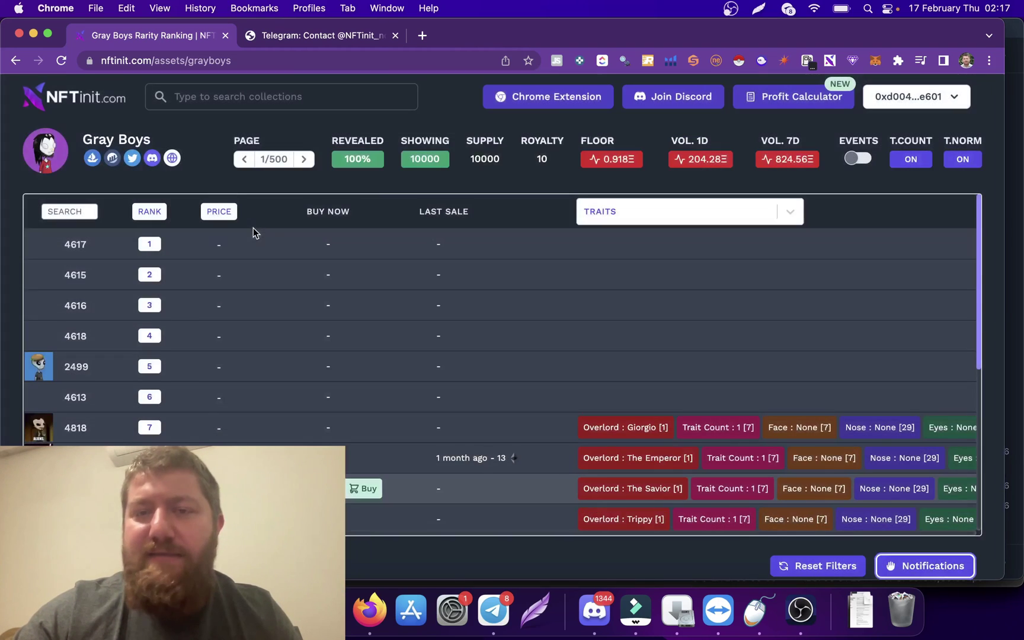
left_click(617, 159)
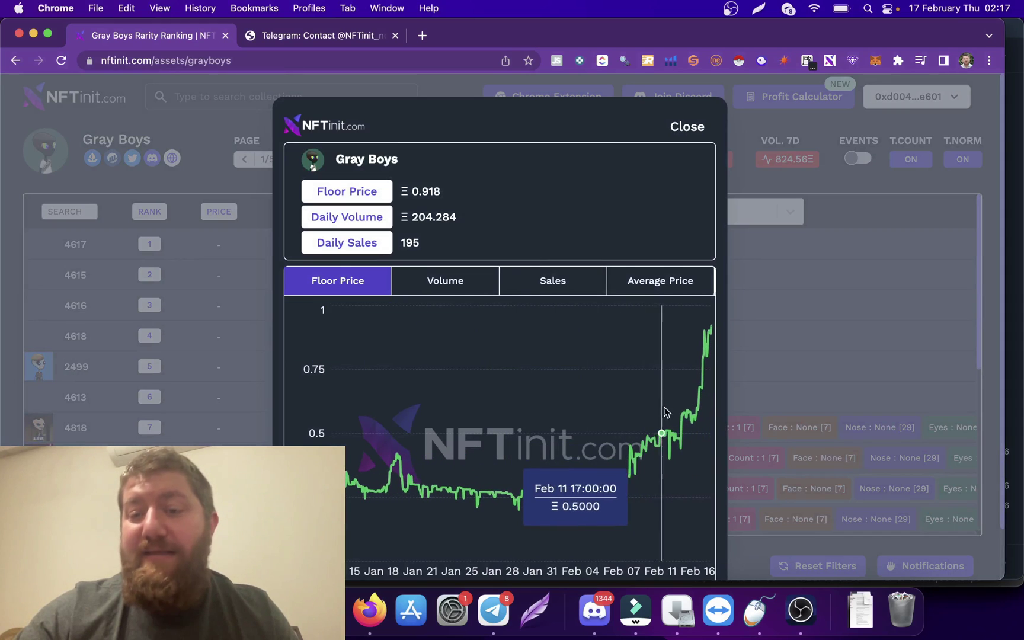
left_click(781, 345)
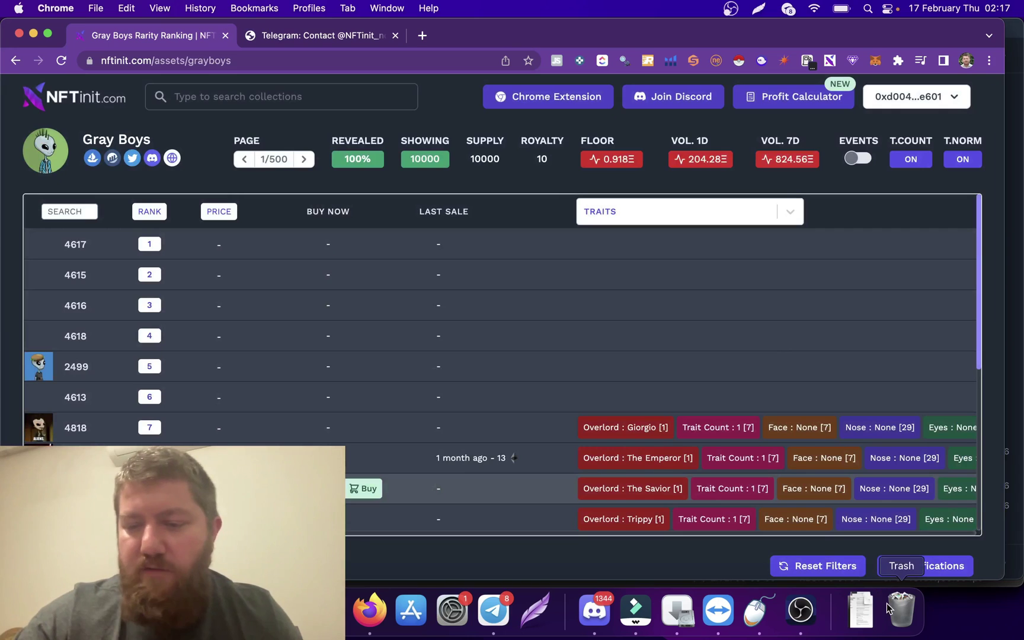
- Add a Gray Boys floor alert set to Greater Than Ξ1
left_click(918, 566)
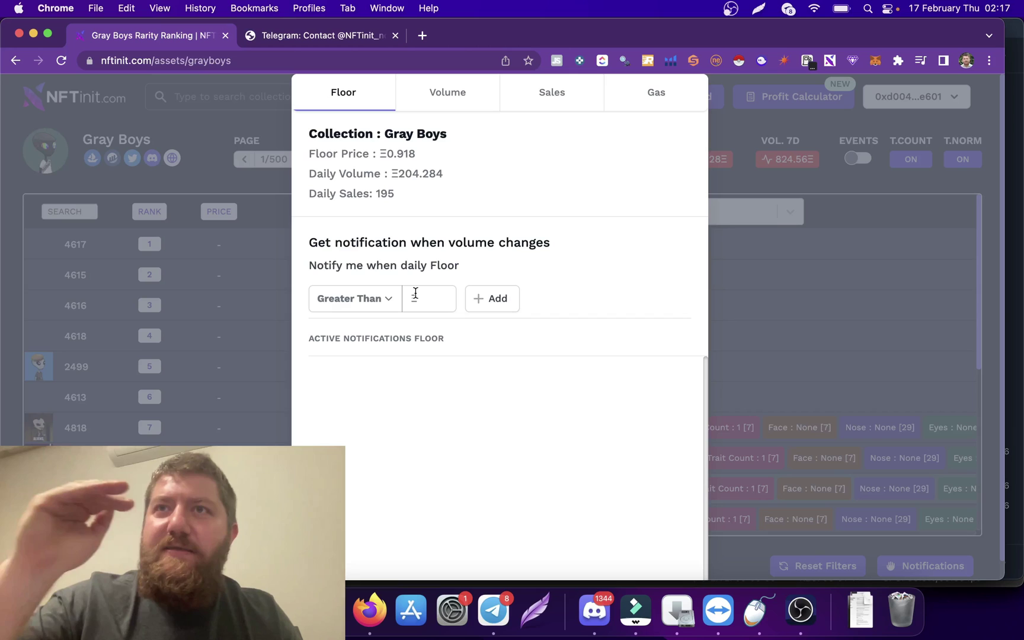
left_click(415, 293)
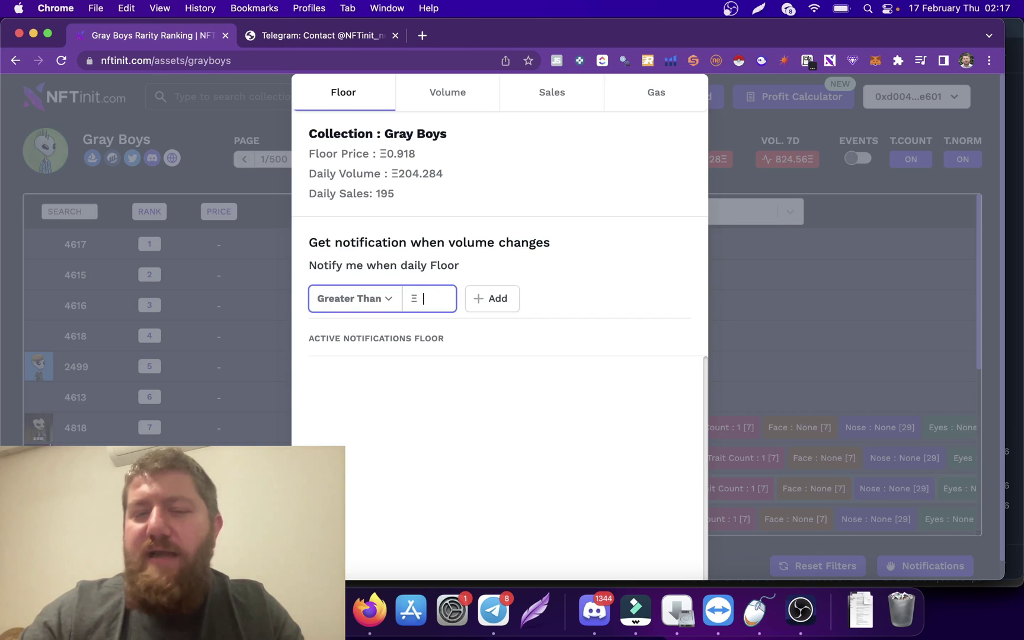
left_click(488, 301)
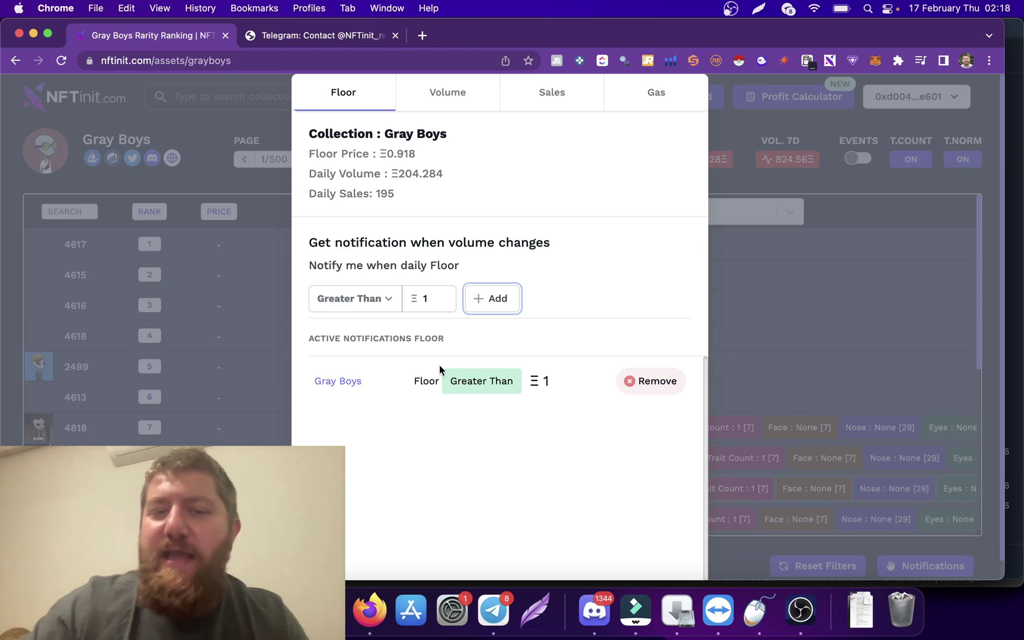
left_click(431, 296)
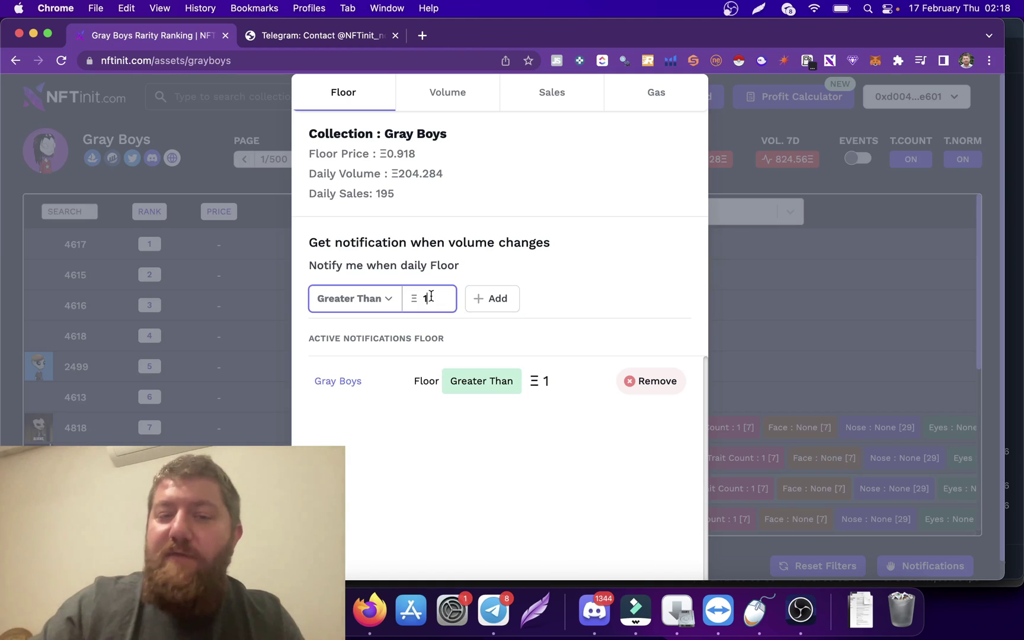
key("BackSpace")
type("0.")
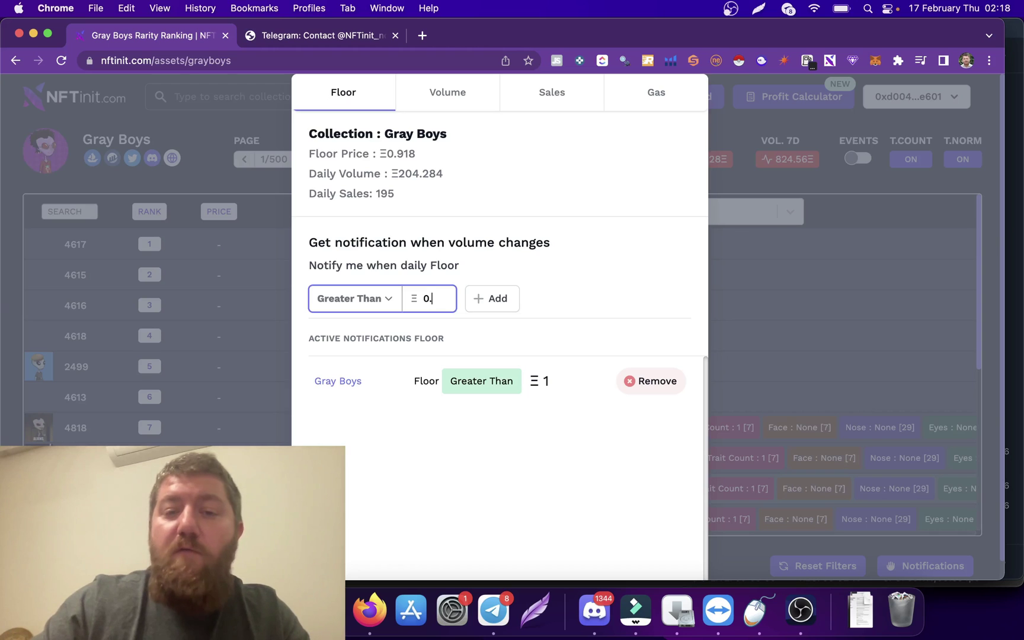
type("85")
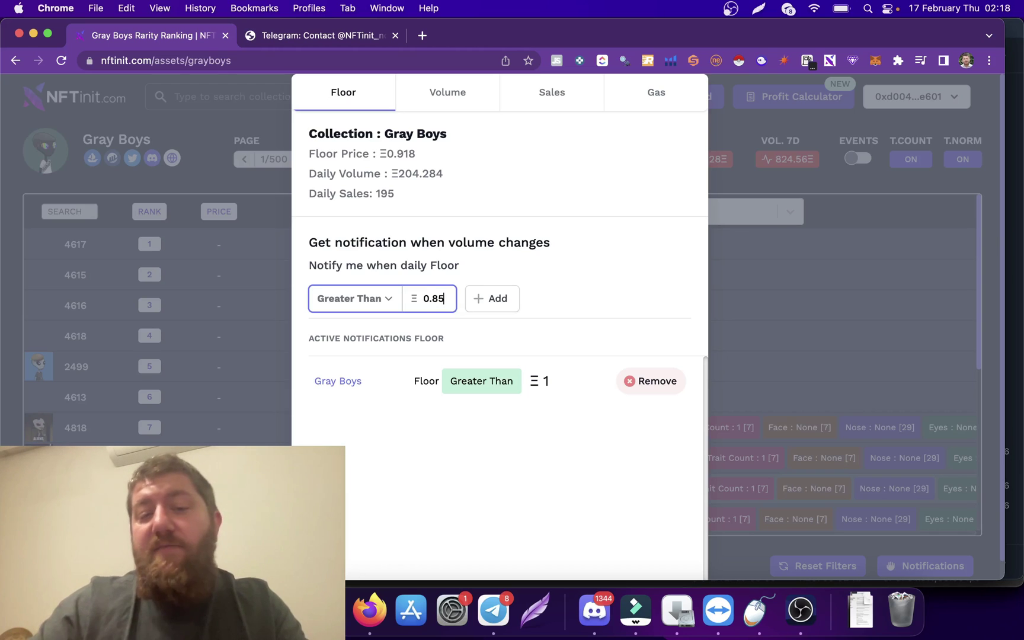
left_click(476, 296)
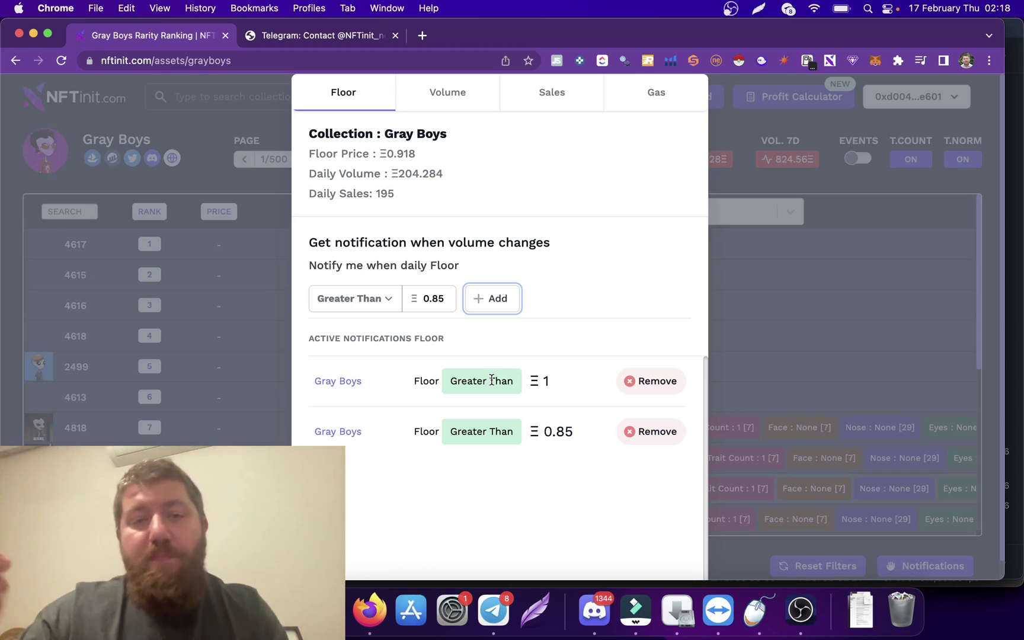
left_click(396, 101)
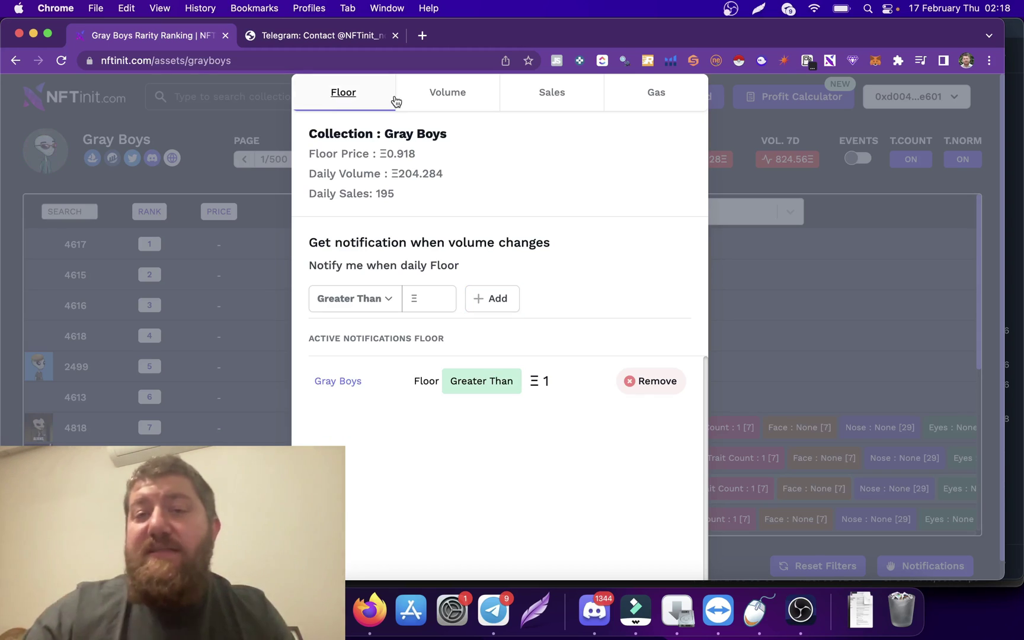
- Add a Gray Boys daily sales alert for Greater Than 200, then switch to Gas alerts
left_click(441, 103)
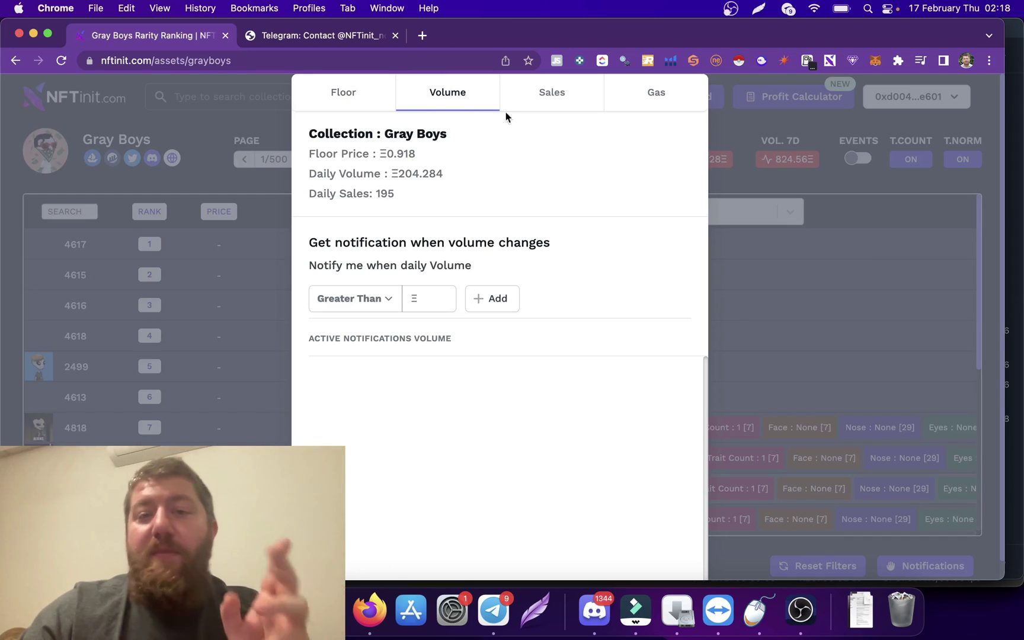
left_click(546, 102)
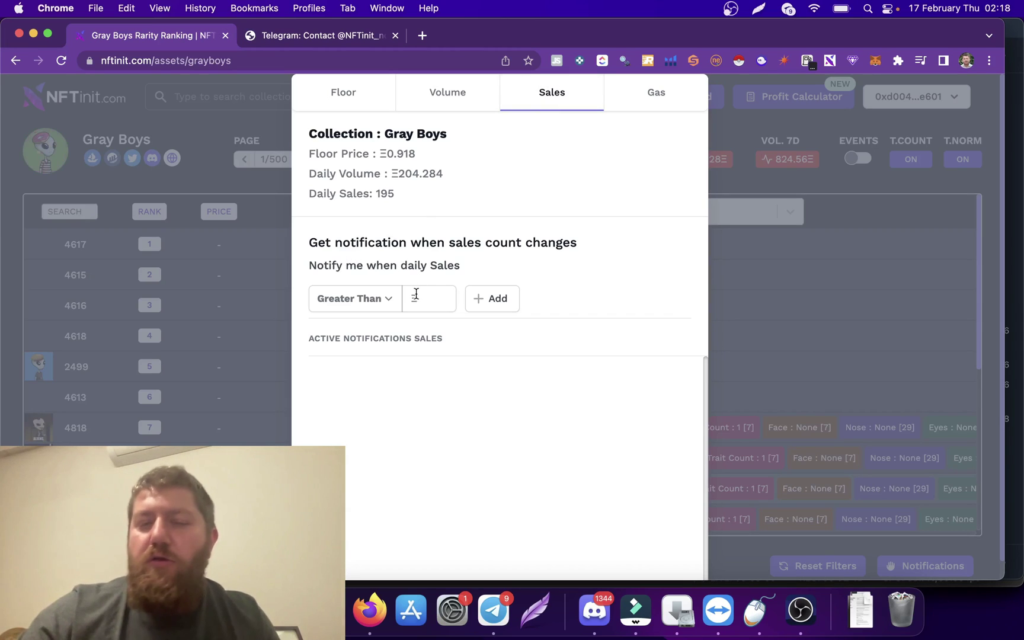
left_click(420, 296)
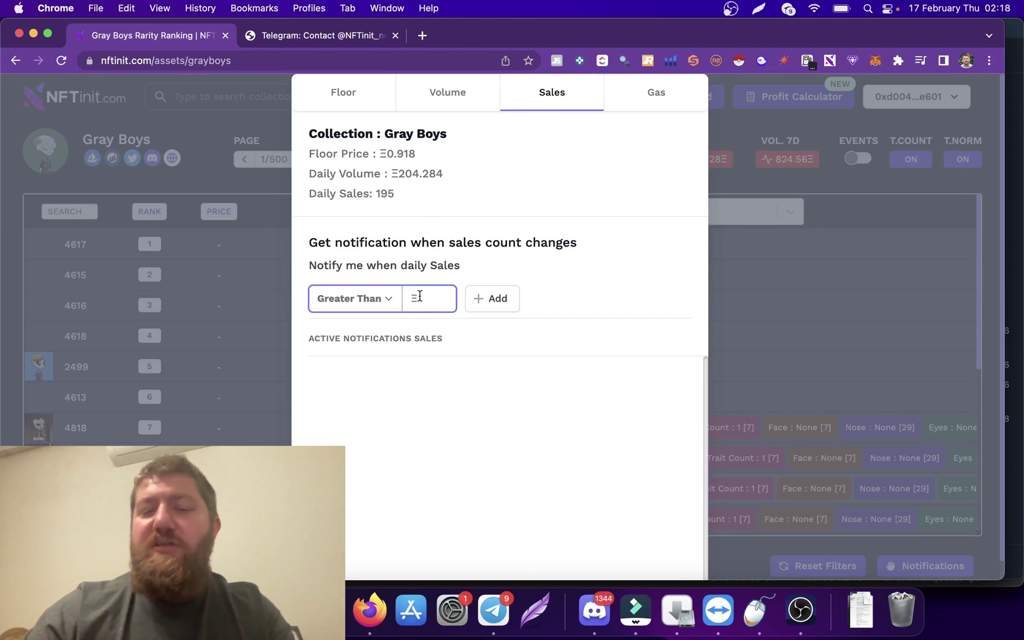
type("200")
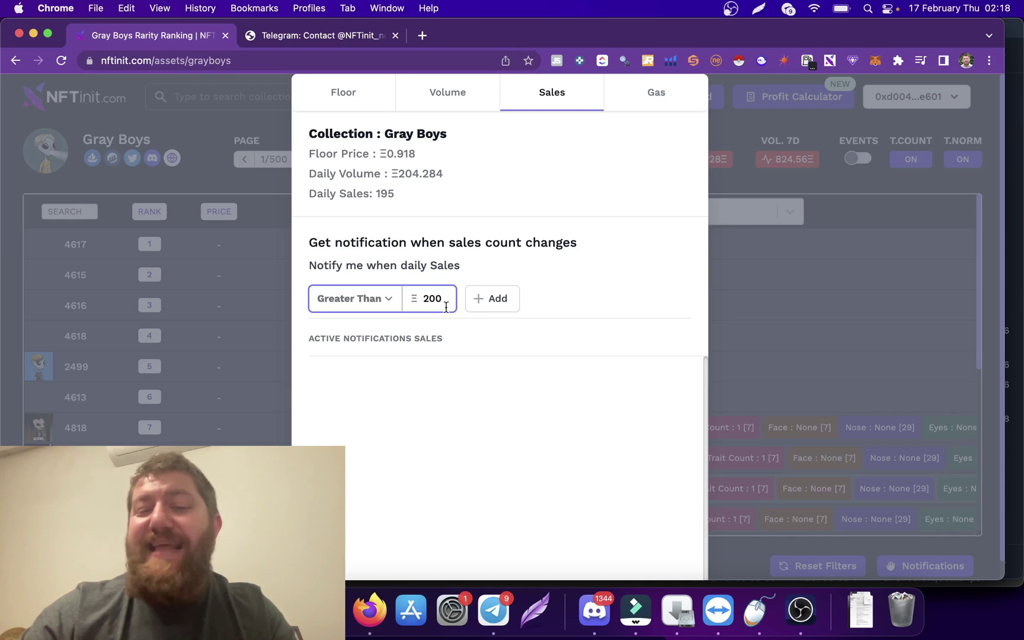
left_click(492, 309)
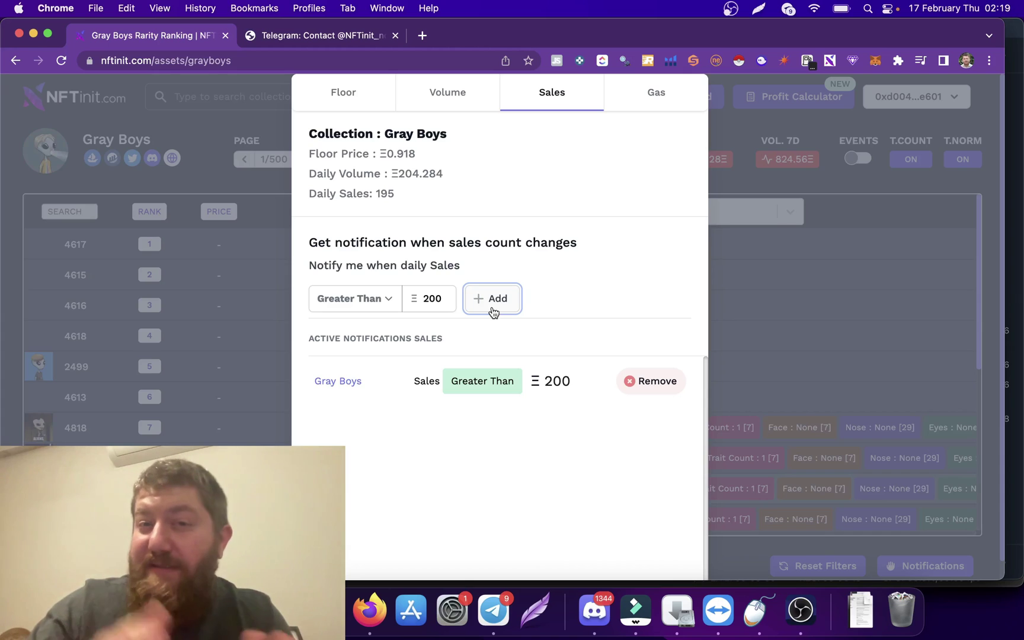
left_click(657, 93)
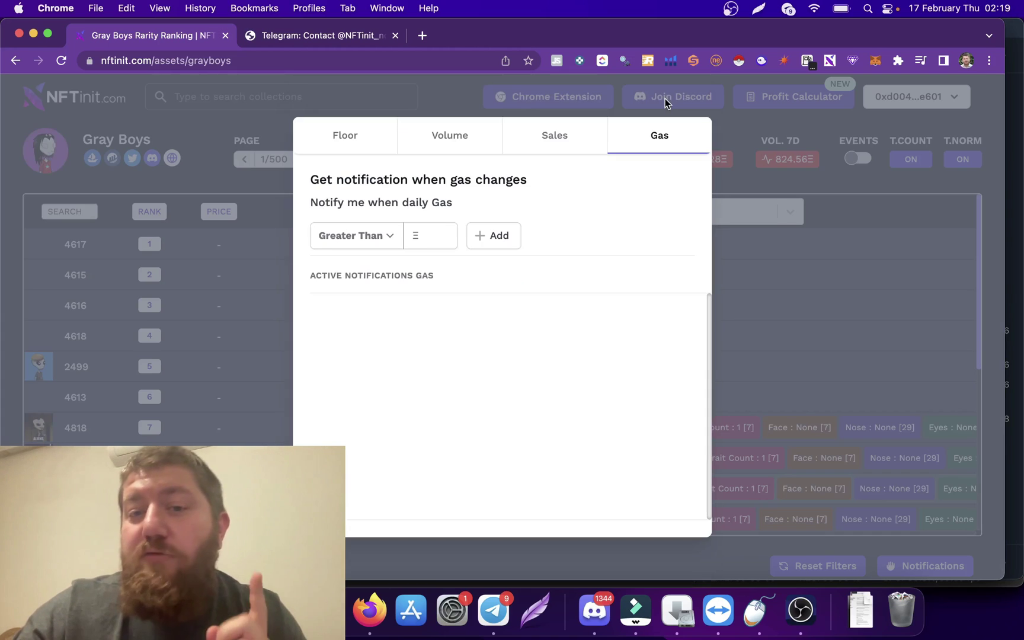
- Add a gas alert set to Greater Than 50
left_click(444, 238)
type("5")
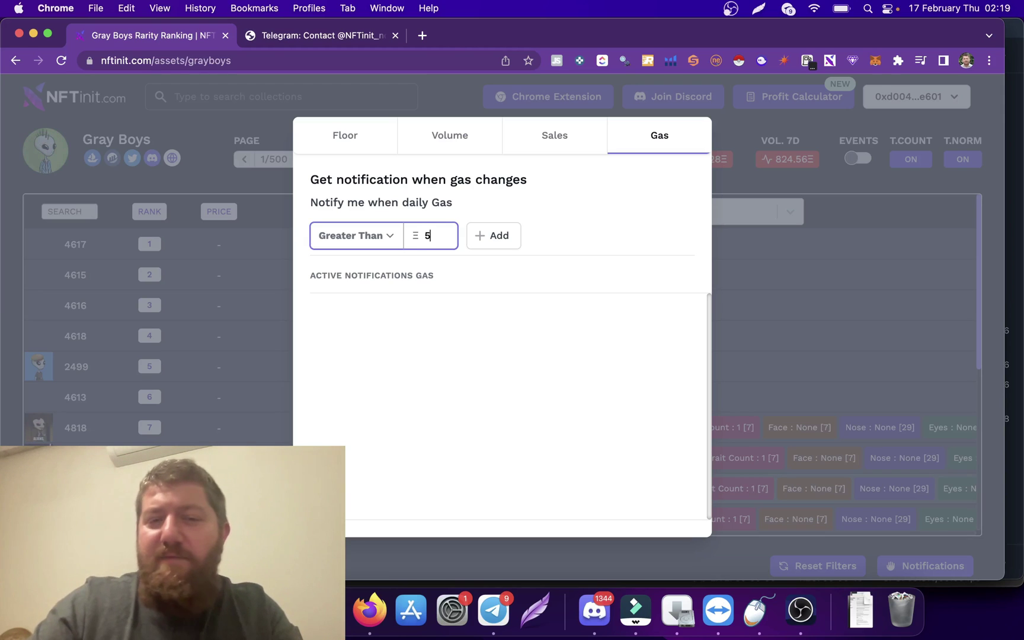
type("0")
left_click(495, 240)
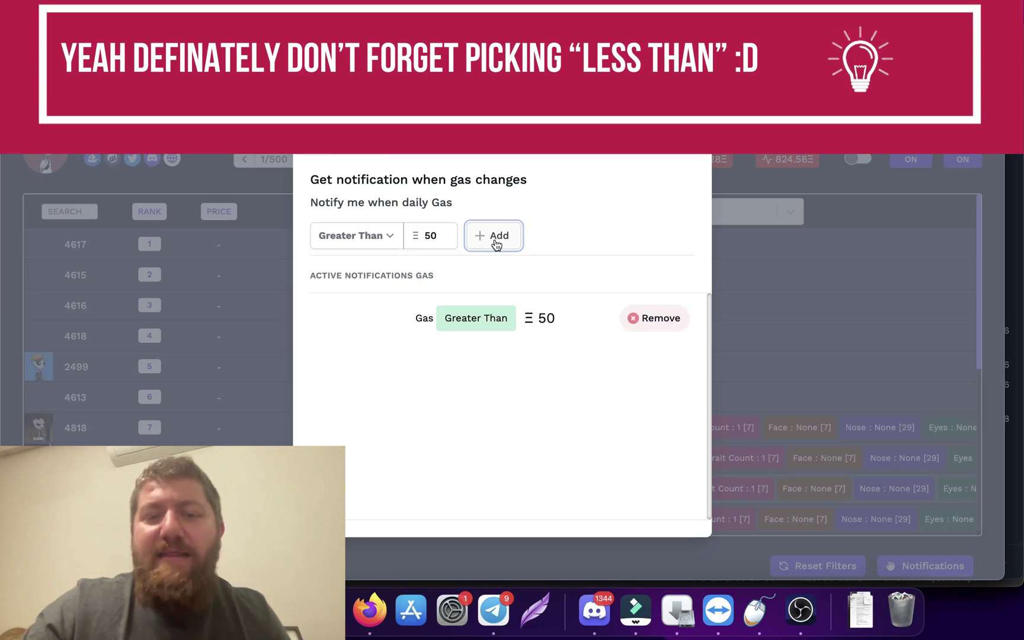